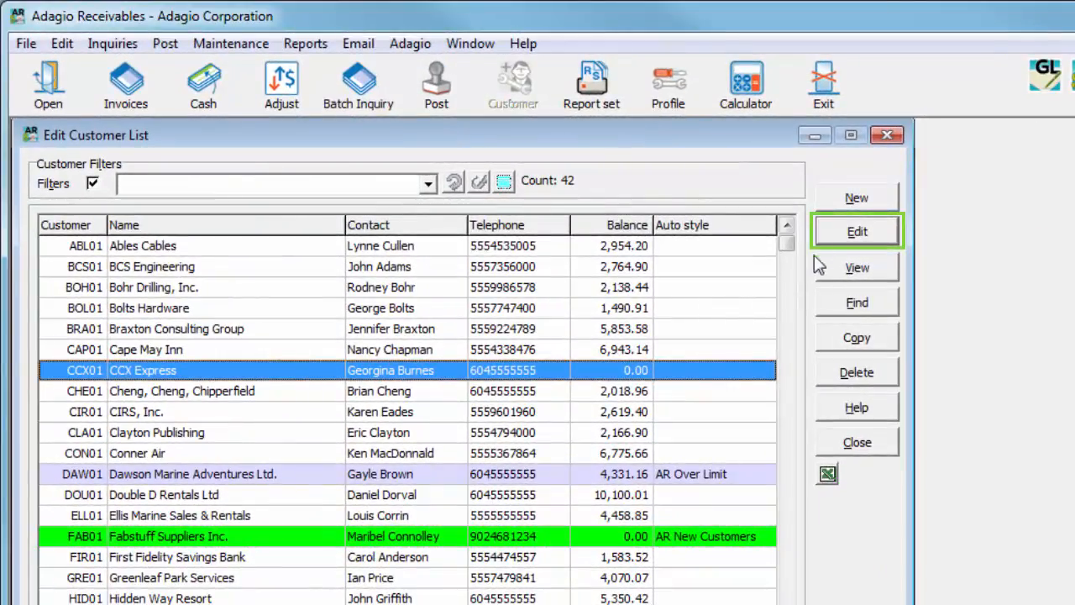
# Edit customer CCX01 CCX Express, clear its Active status and save the record.
pyautogui.click(836, 240)
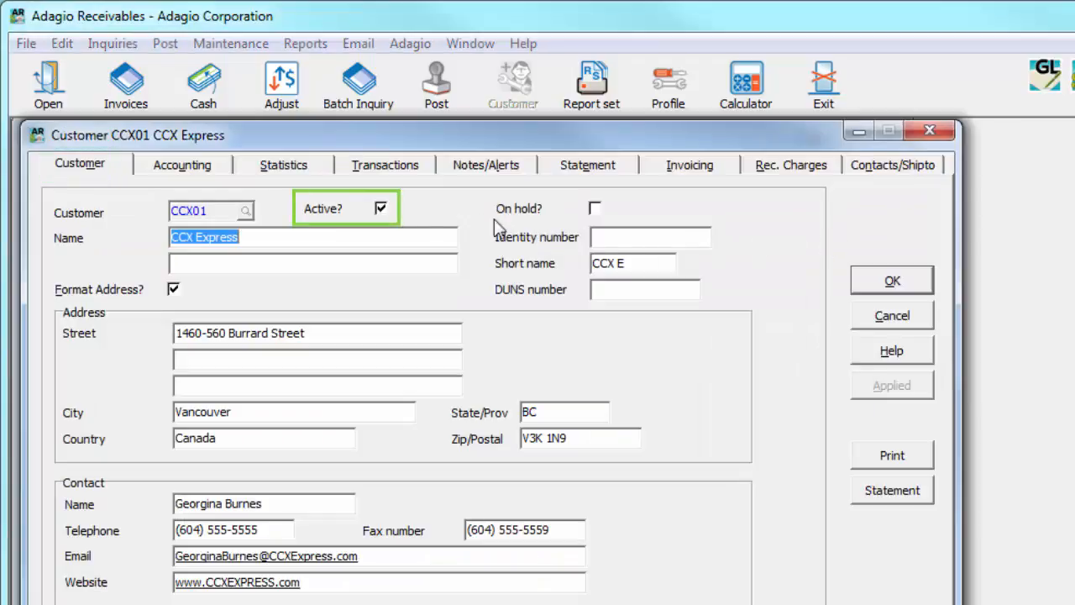
pyautogui.click(381, 210)
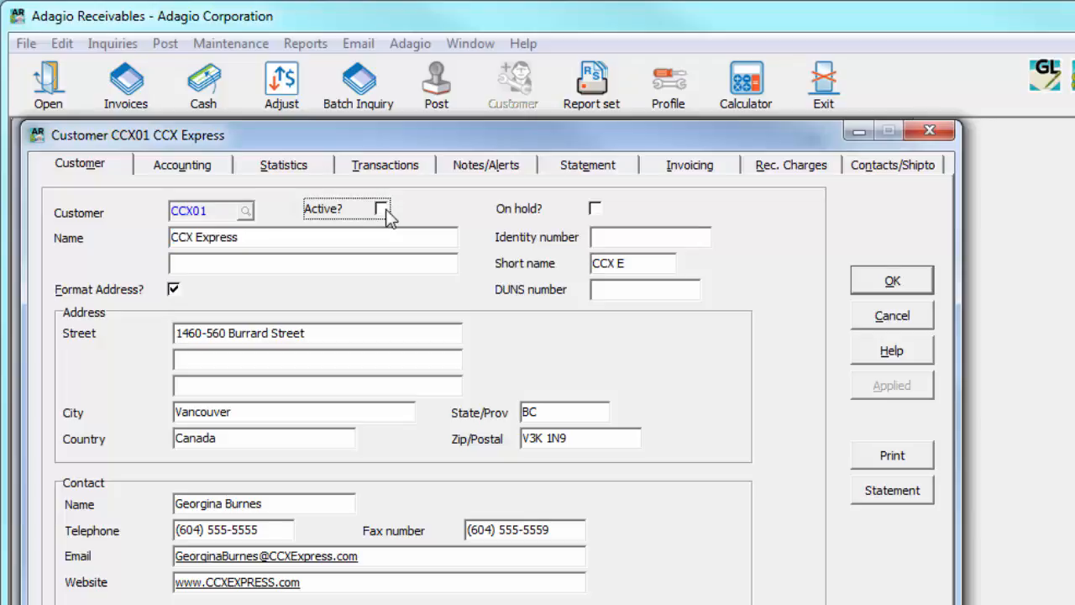
pyautogui.click(859, 284)
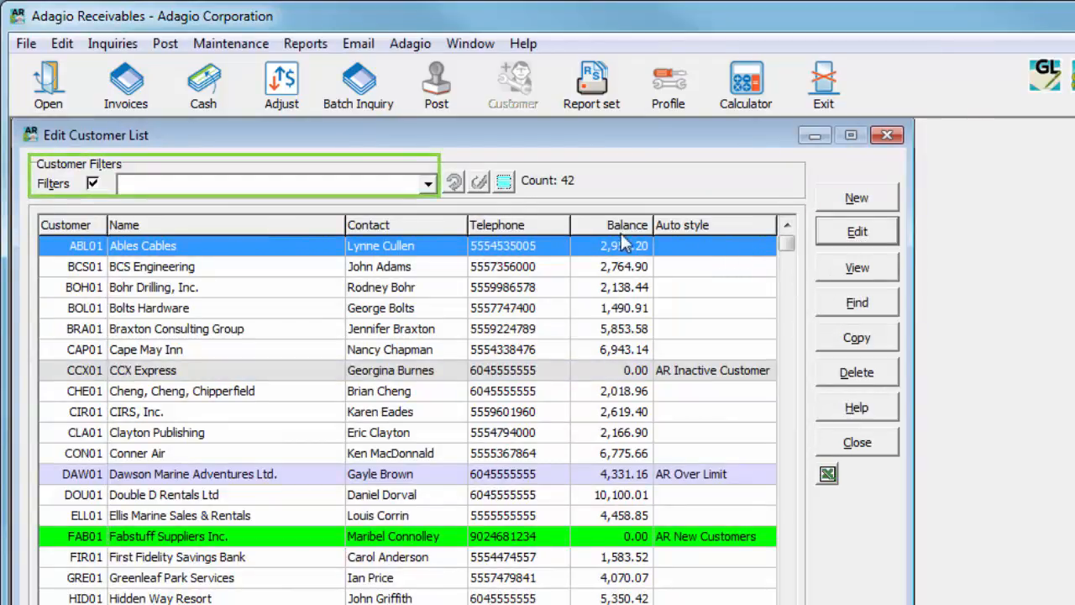
pyautogui.click(428, 184)
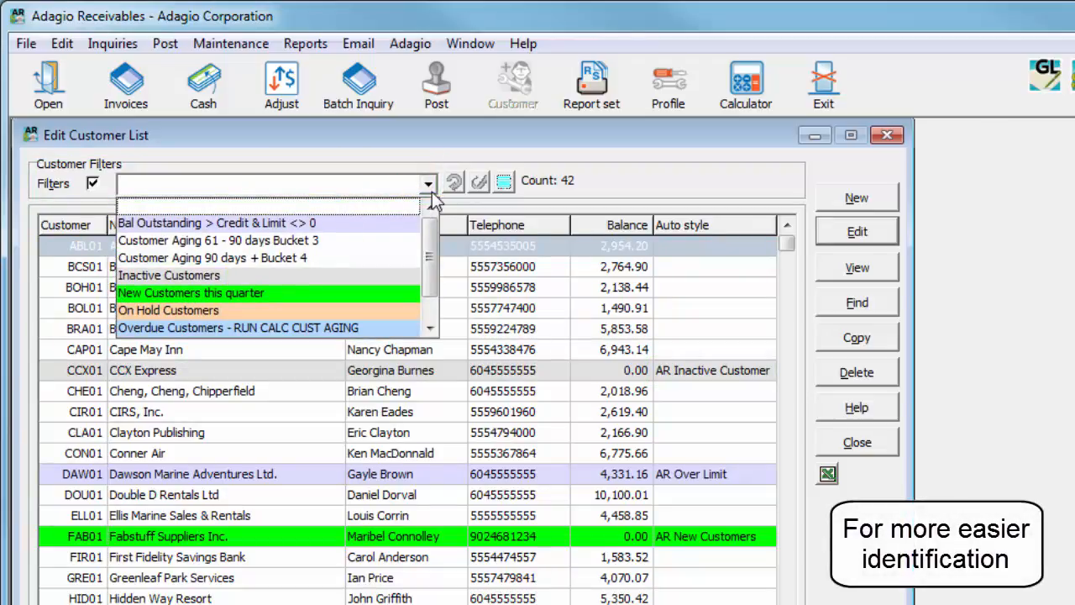
pyautogui.click(431, 192)
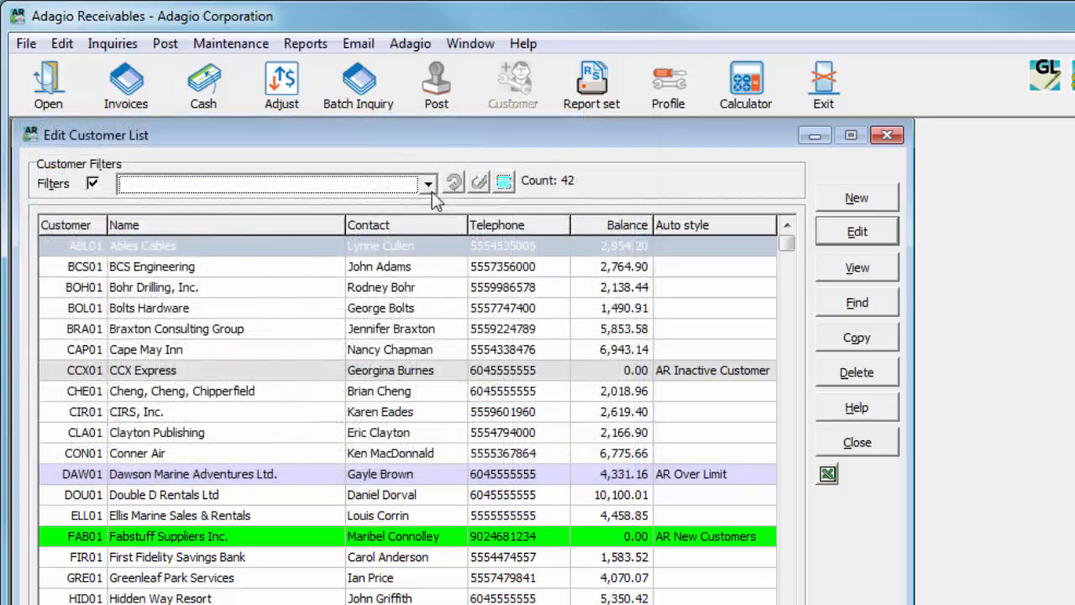
pyautogui.rightClick(429, 227)
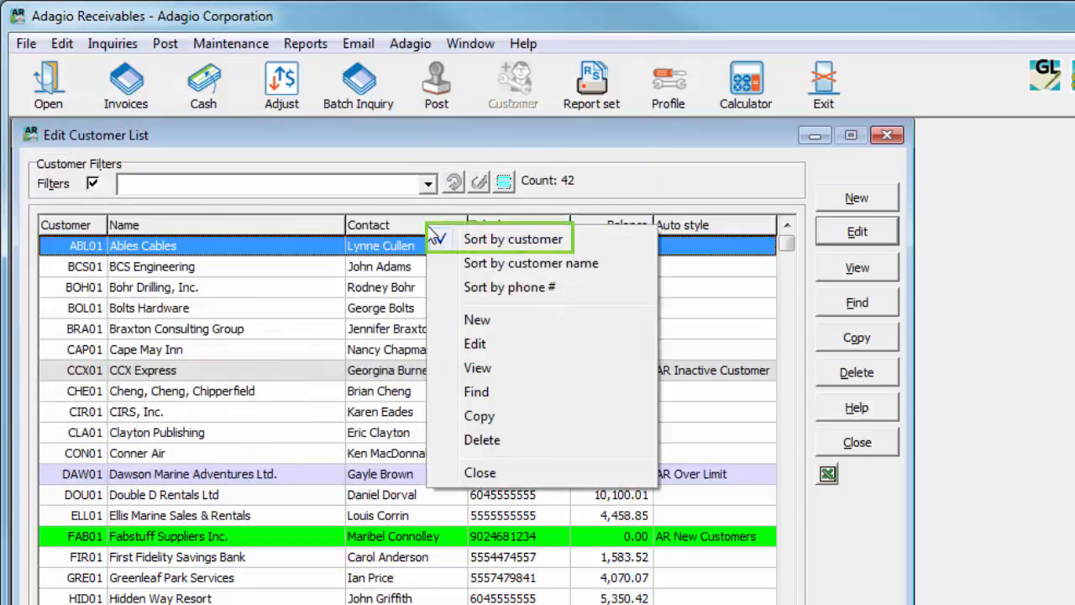
# Turn on Active records only in the Column Editor of the Edit Customer List and apply it.
pyautogui.click(418, 224)
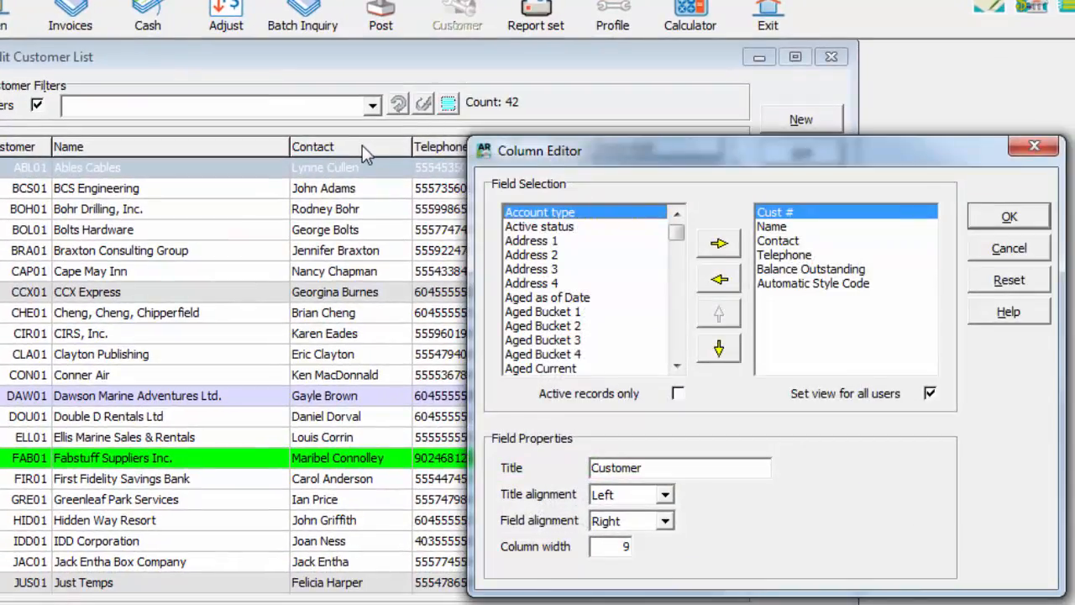
pyautogui.click(684, 398)
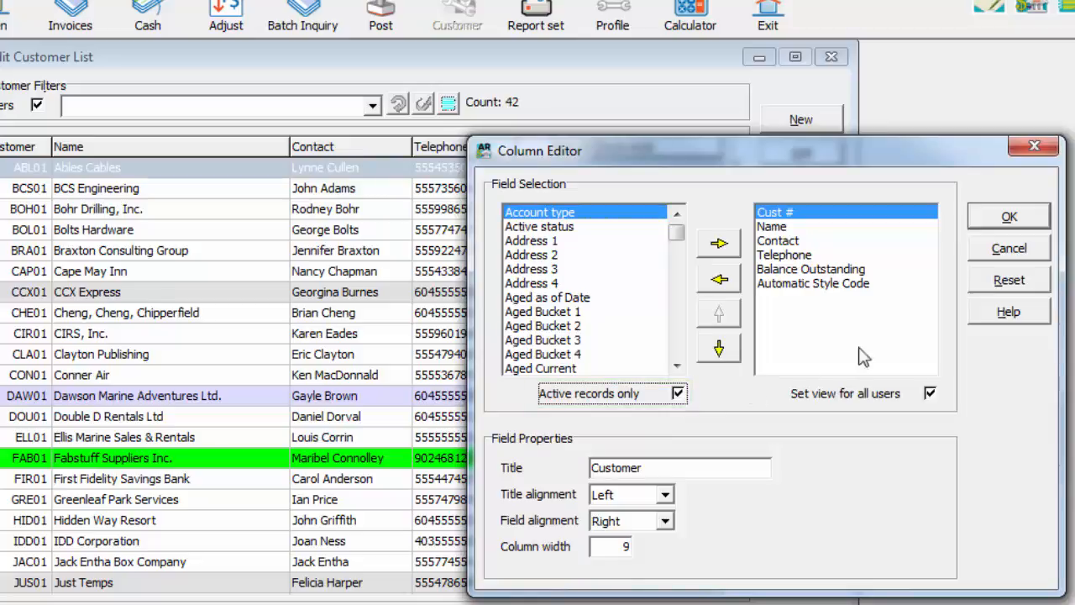
pyautogui.click(979, 220)
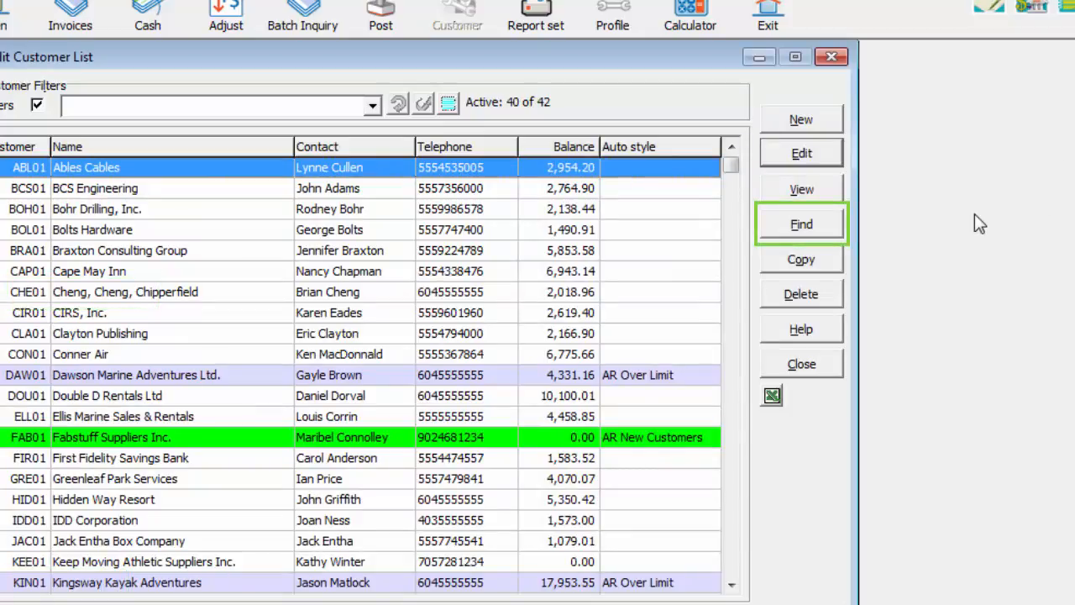
# Open Find Customer and restrict its customer number finder to active records only in the Column Editor.
pyautogui.click(839, 231)
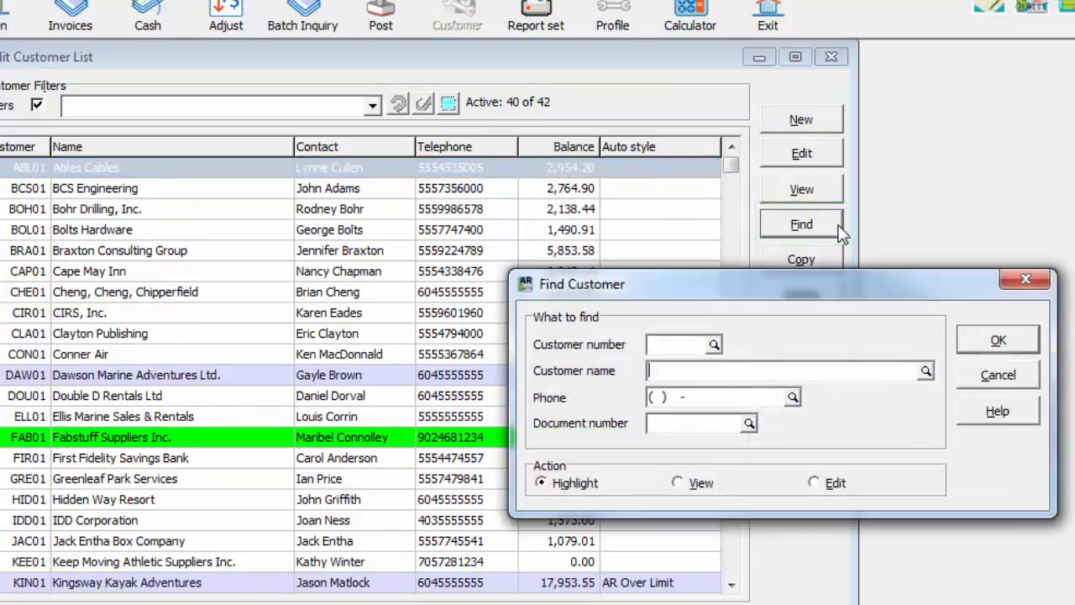
pyautogui.click(714, 344)
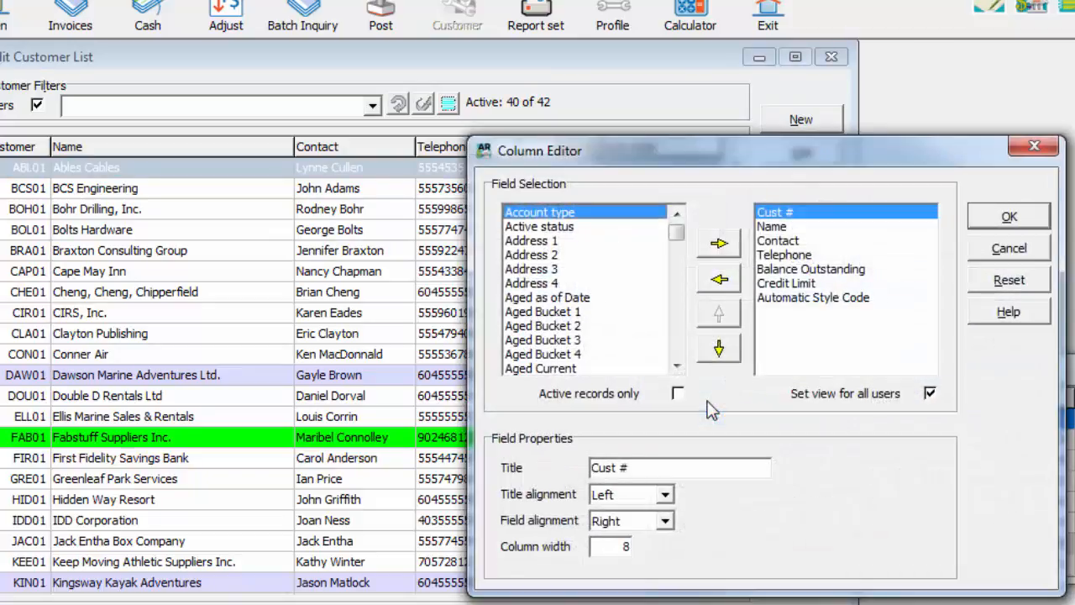
pyautogui.click(678, 393)
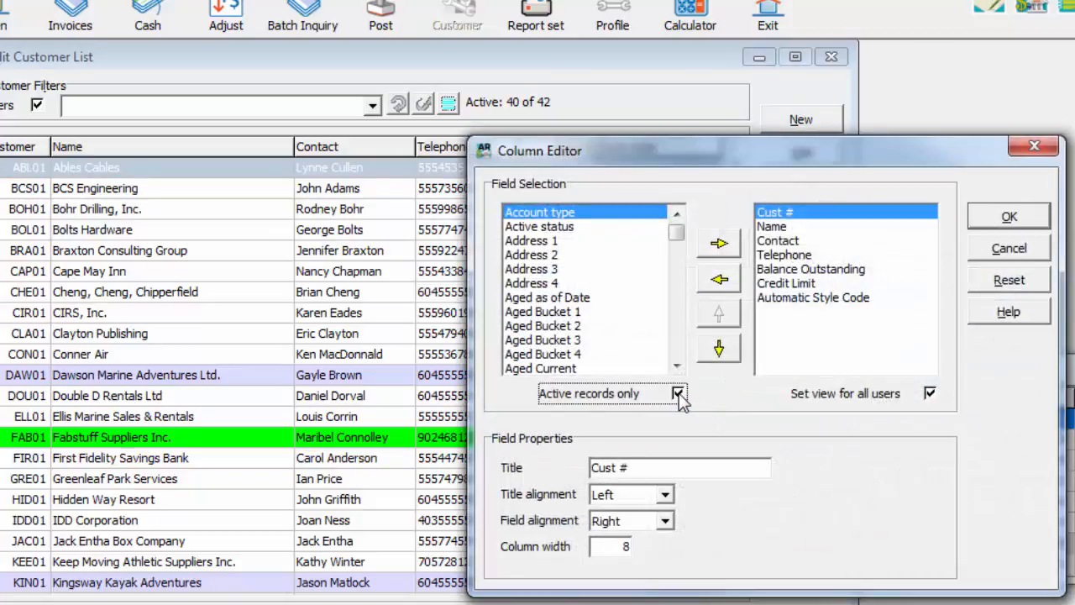
pyautogui.click(983, 223)
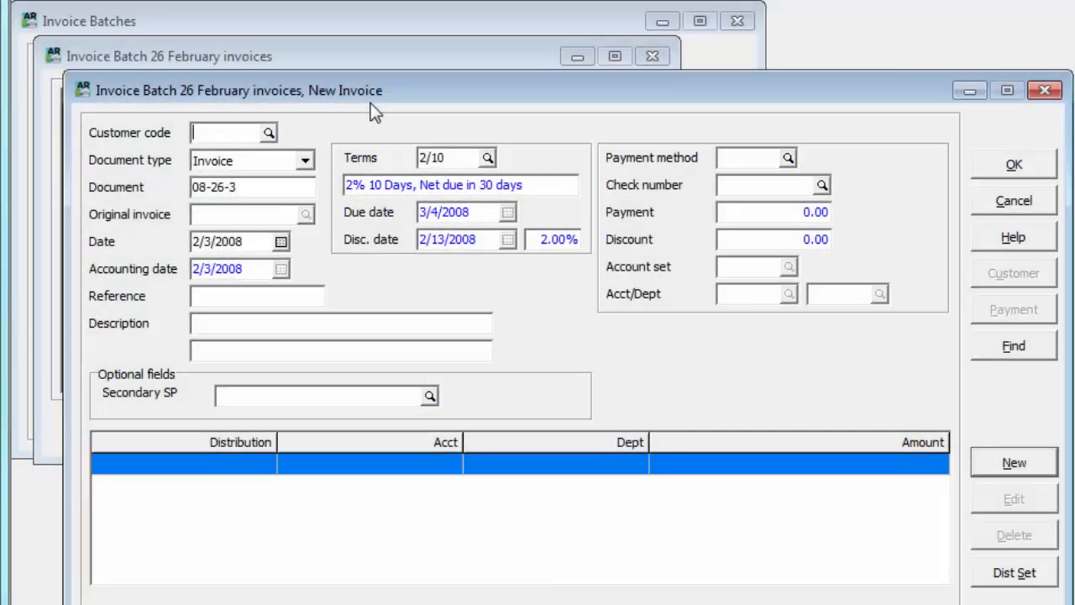
# Try to enter a new invoice in the February invoices batch for customer CCX01, declining to activate the customer.
pyautogui.click(268, 133)
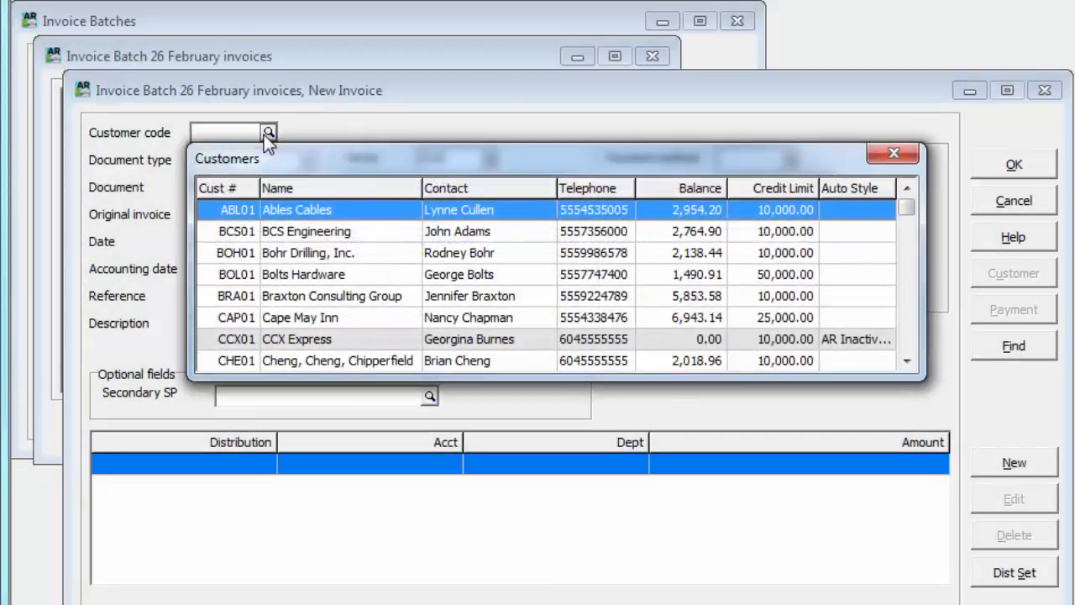
pyautogui.doubleClick(364, 339)
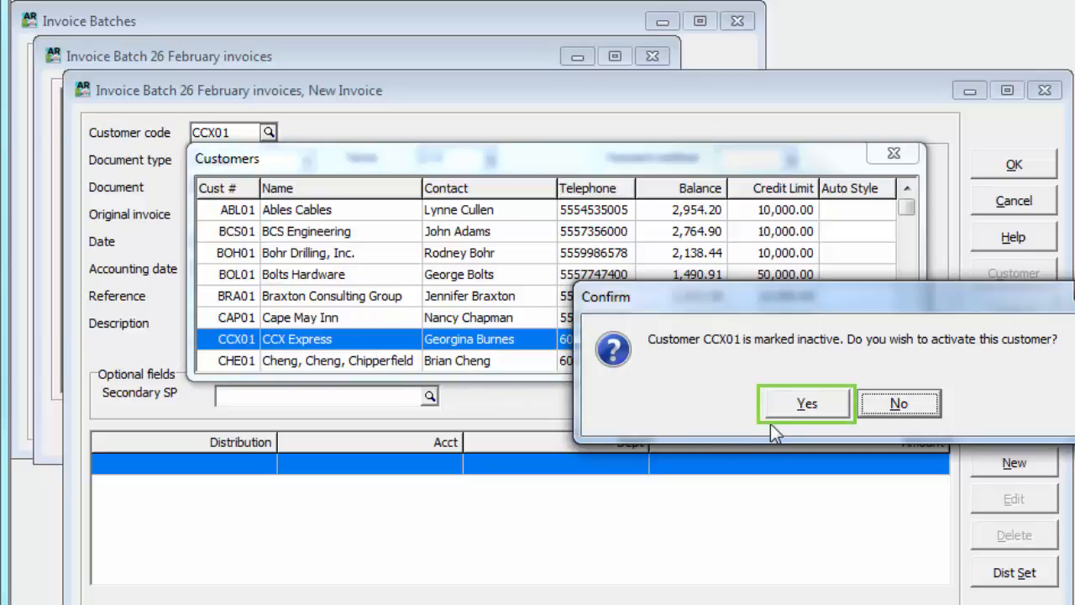
pyautogui.press('Tab')
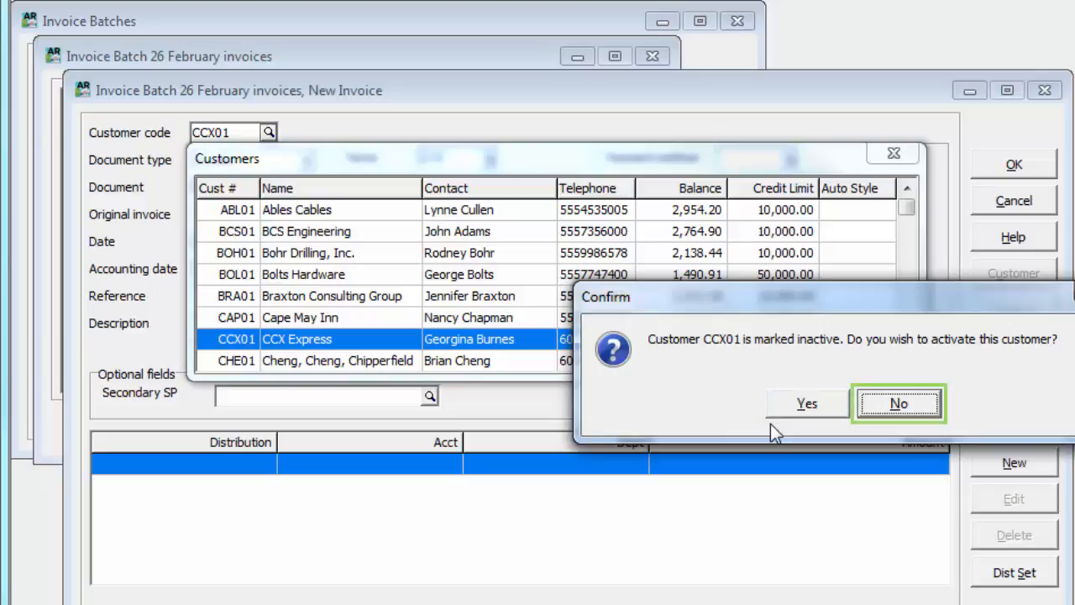
pyautogui.click(890, 405)
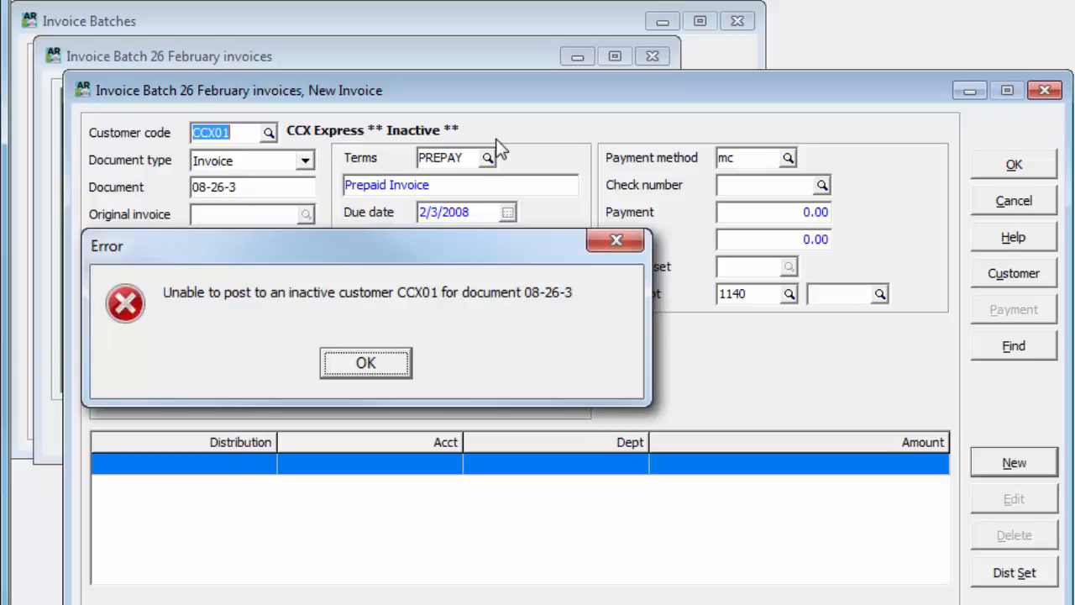
pyautogui.press('Return')
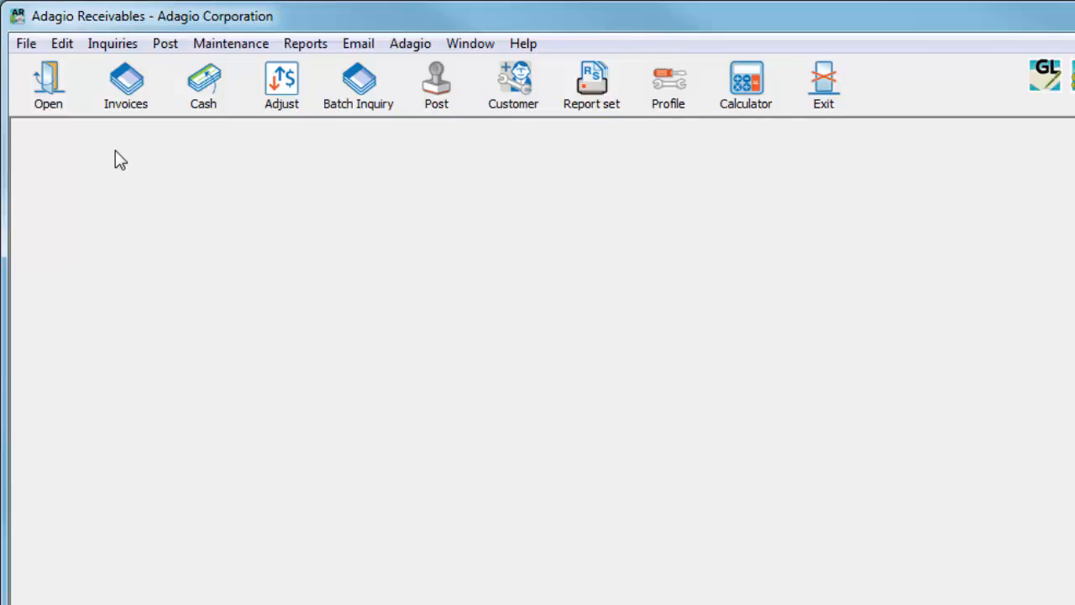
# Preview Mark Customers Inactive with last activity date 3/31/2008, excluding customers with historical transactions.
pyautogui.click(190, 50)
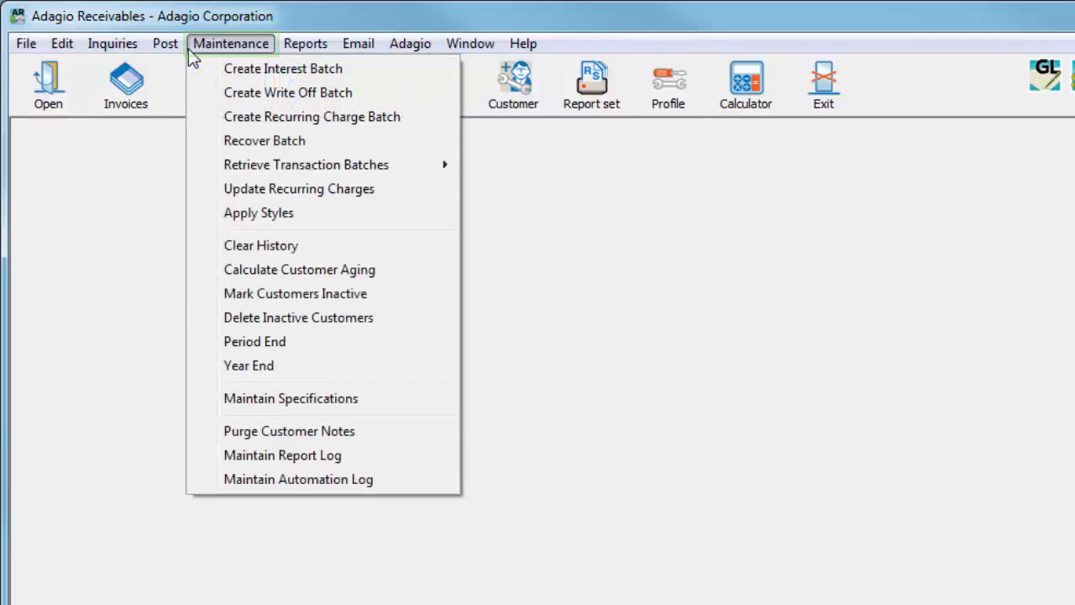
pyautogui.click(216, 296)
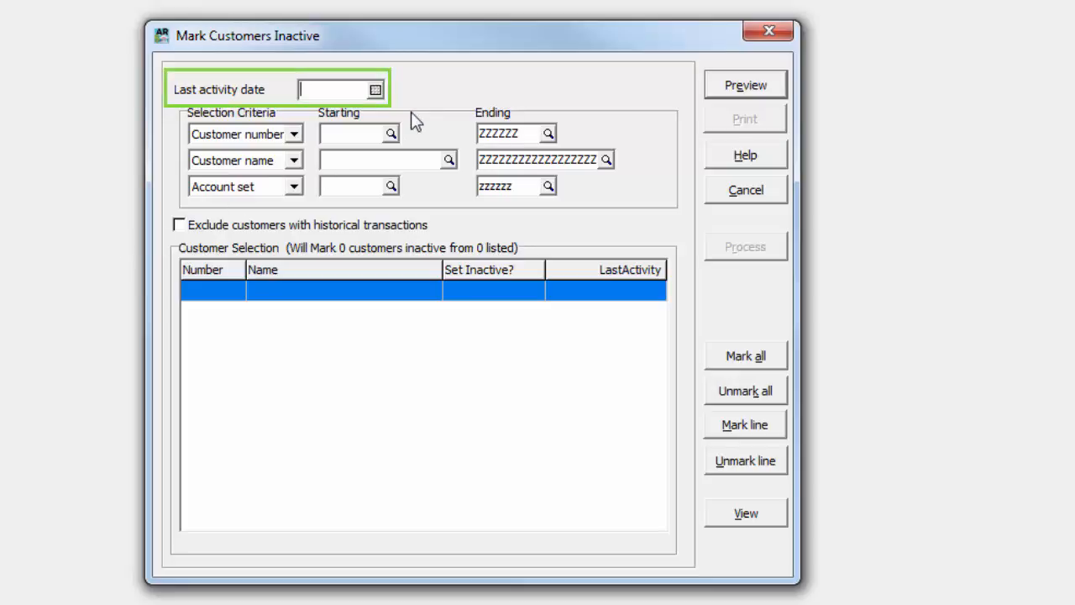
pyautogui.write('033108')
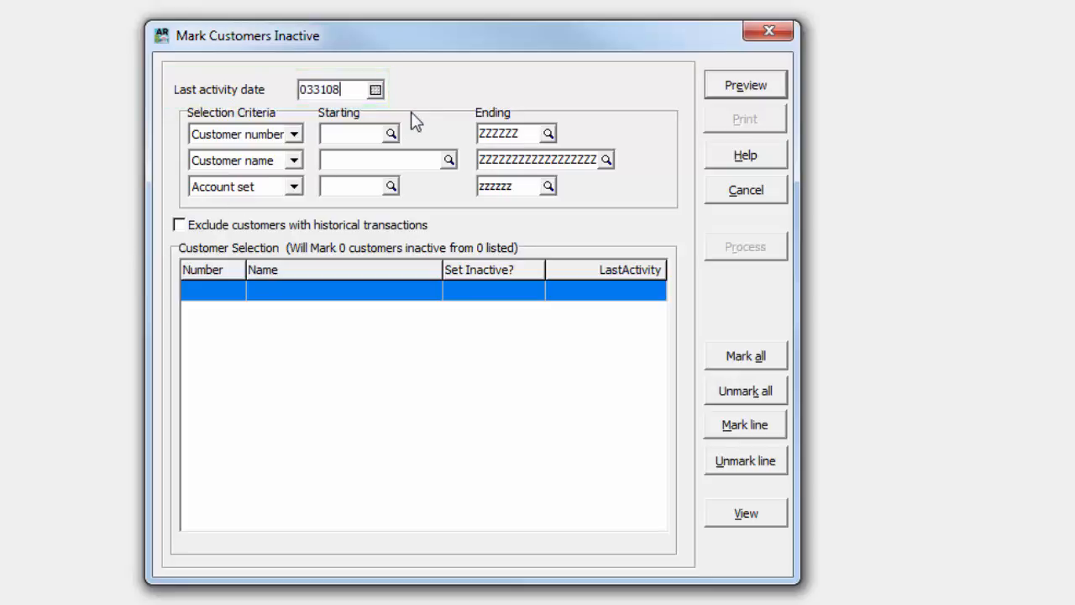
pyautogui.press('Tab')
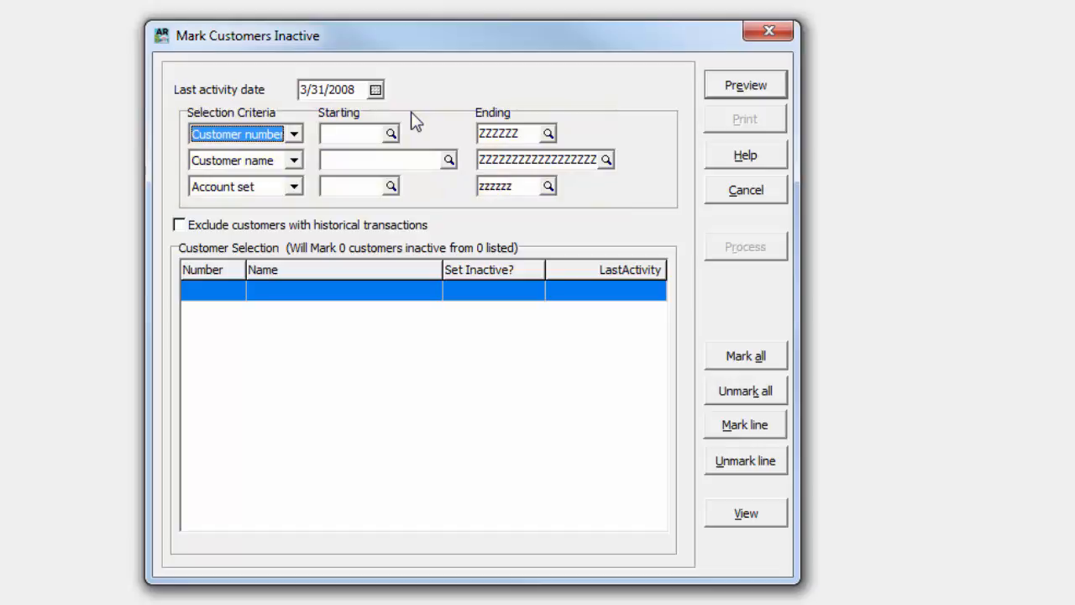
pyautogui.click(183, 222)
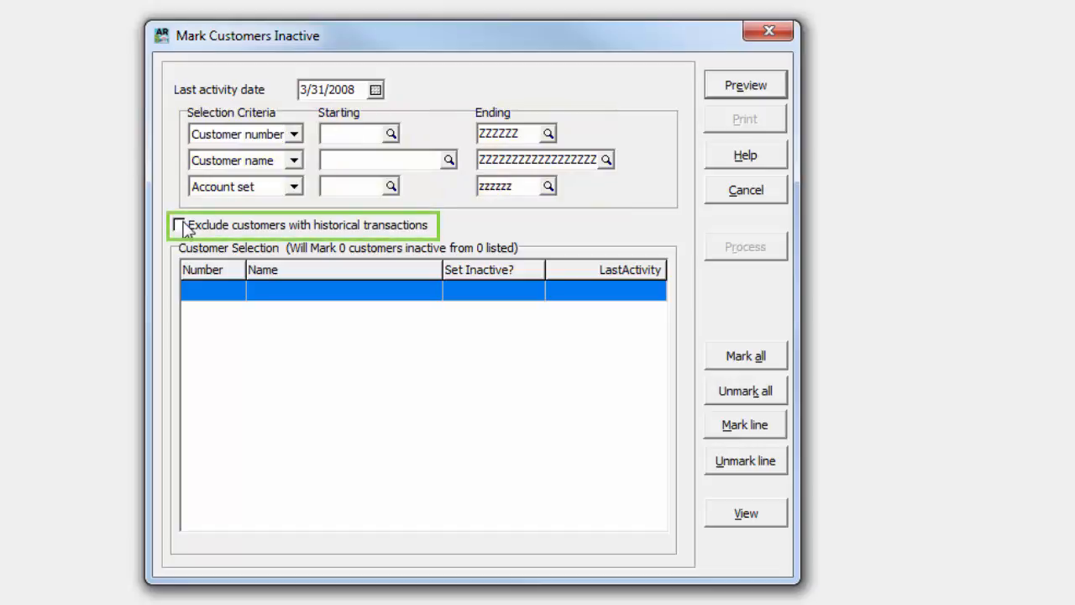
pyautogui.click(179, 225)
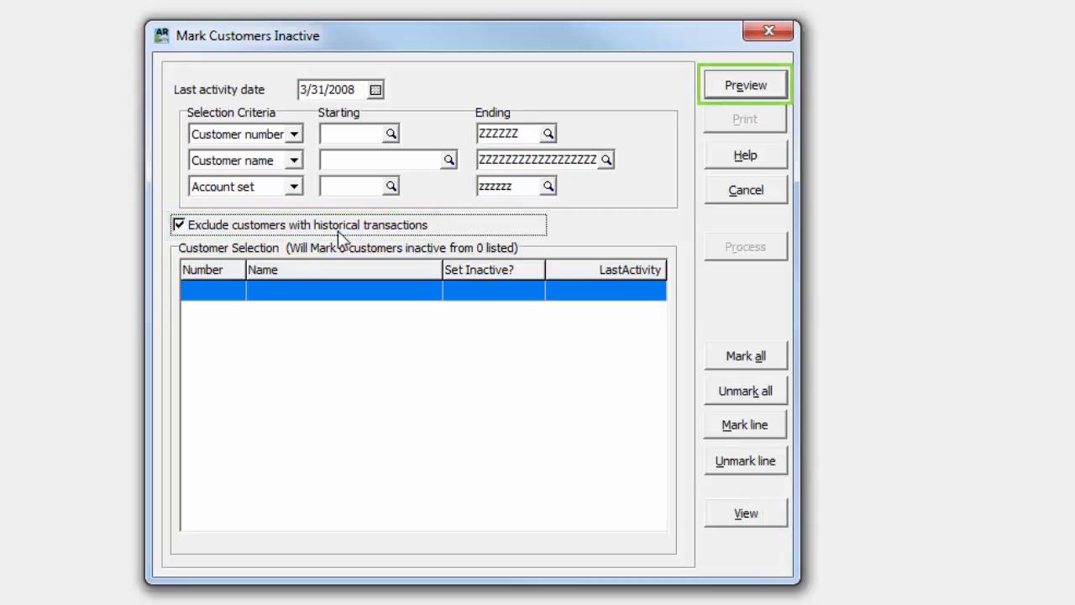
pyautogui.click(710, 92)
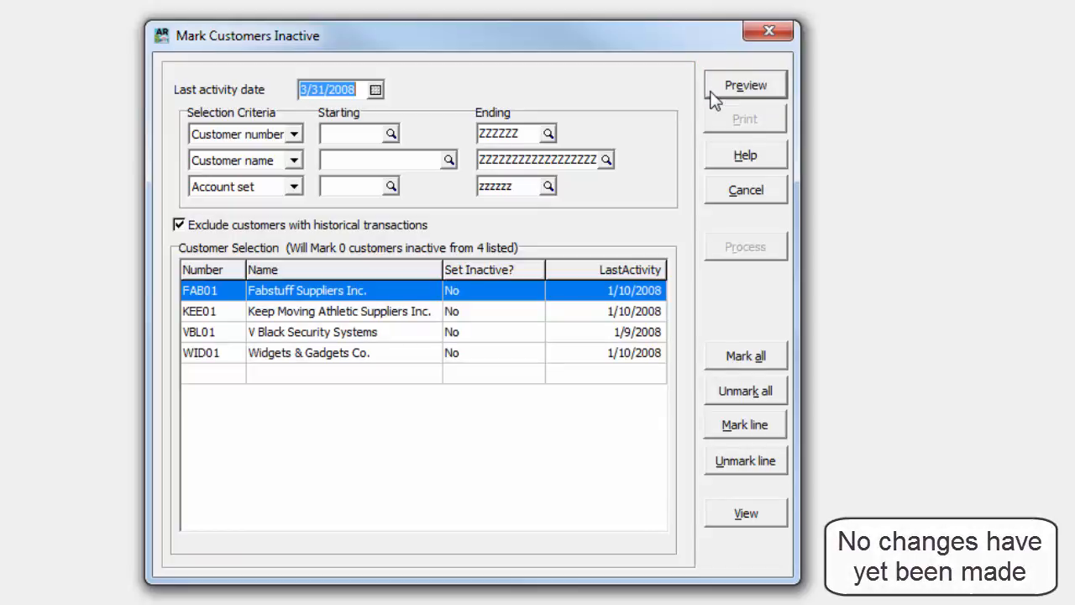
# View the record of Fabstuff Suppliers Inc. (FAB01) and its transactions, and close it.
pyautogui.click(712, 525)
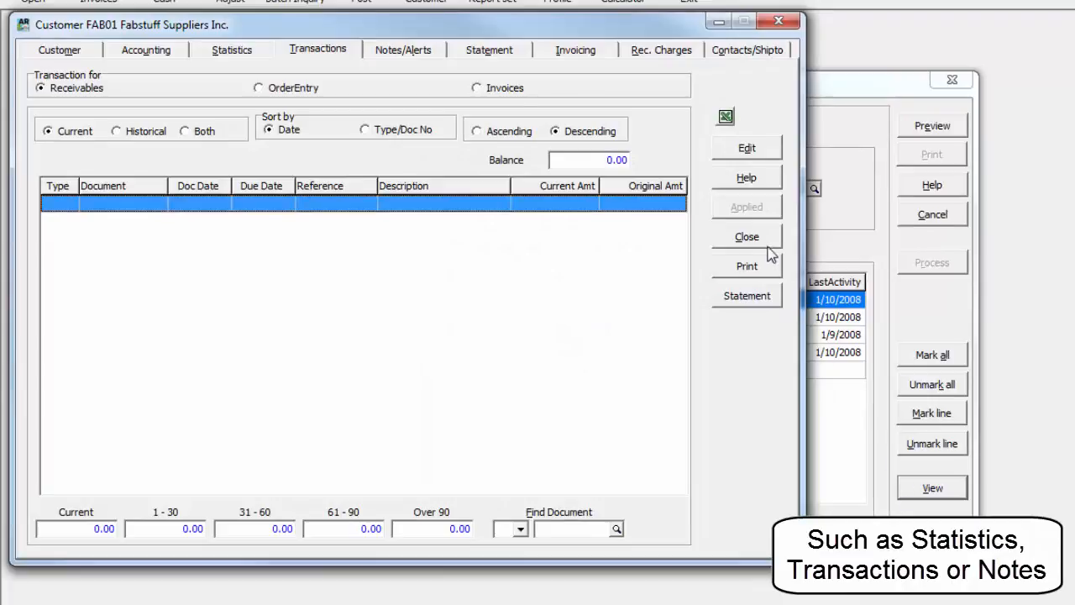
pyautogui.click(747, 238)
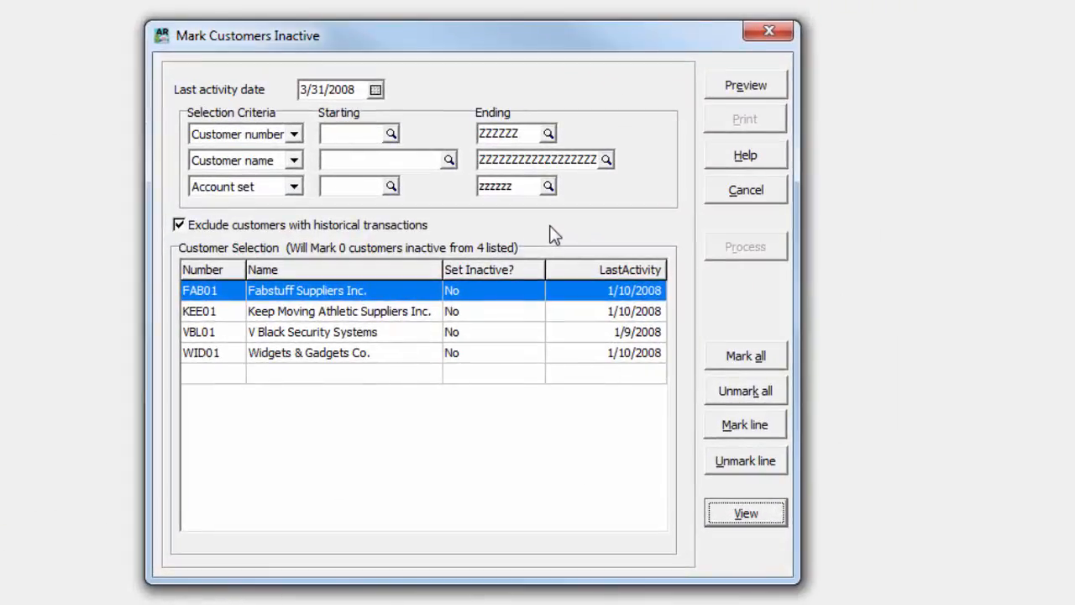
# Mark all previewed customers to be set inactive except Keep Moving Athletic Suppliers Inc. (KEE01).
pyautogui.click(530, 316)
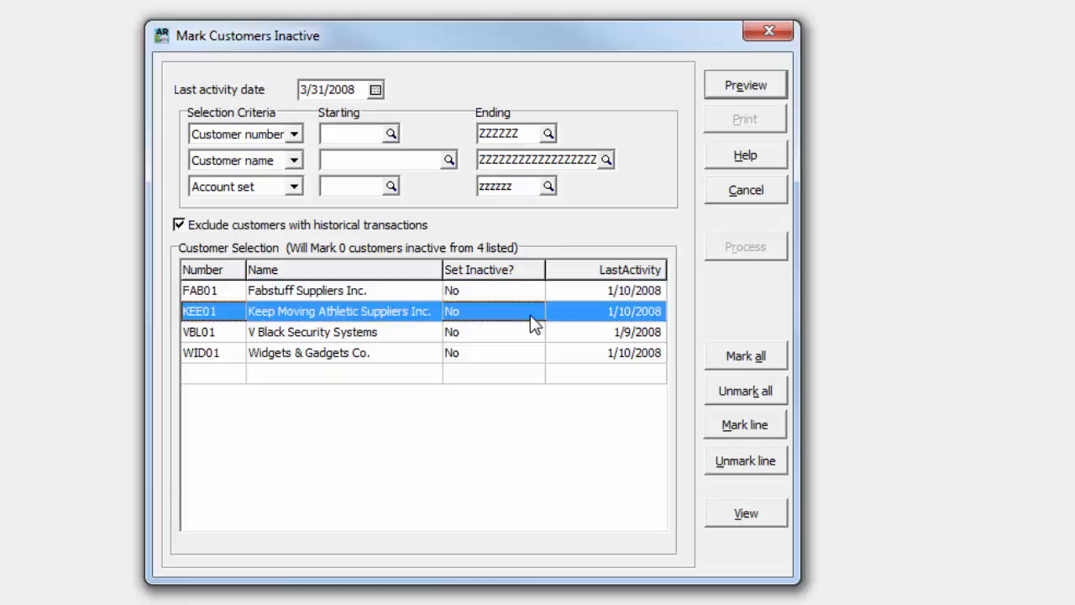
pyautogui.click(709, 425)
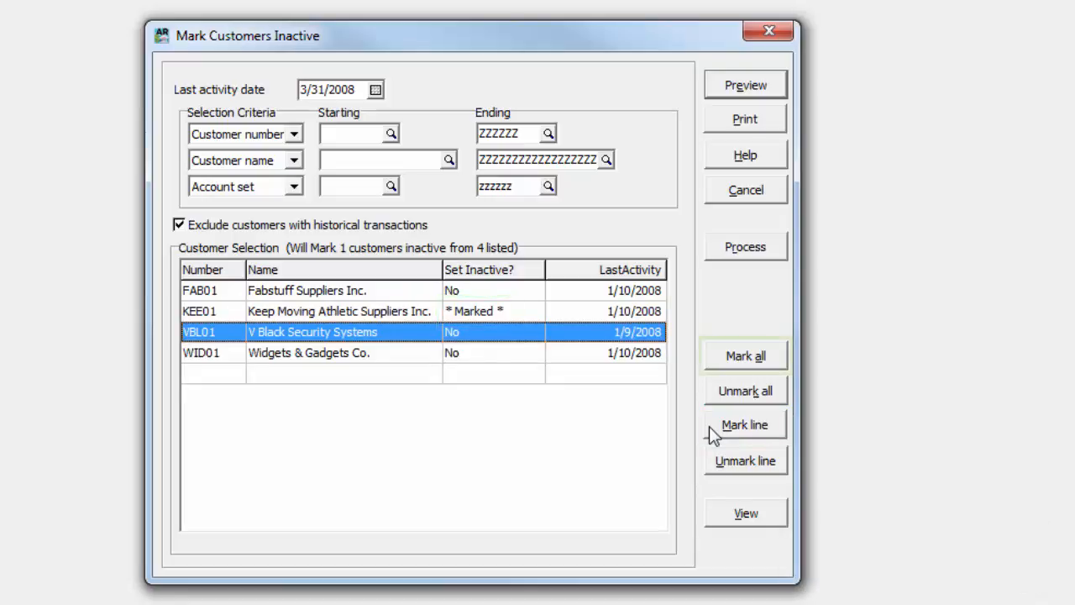
pyautogui.click(714, 359)
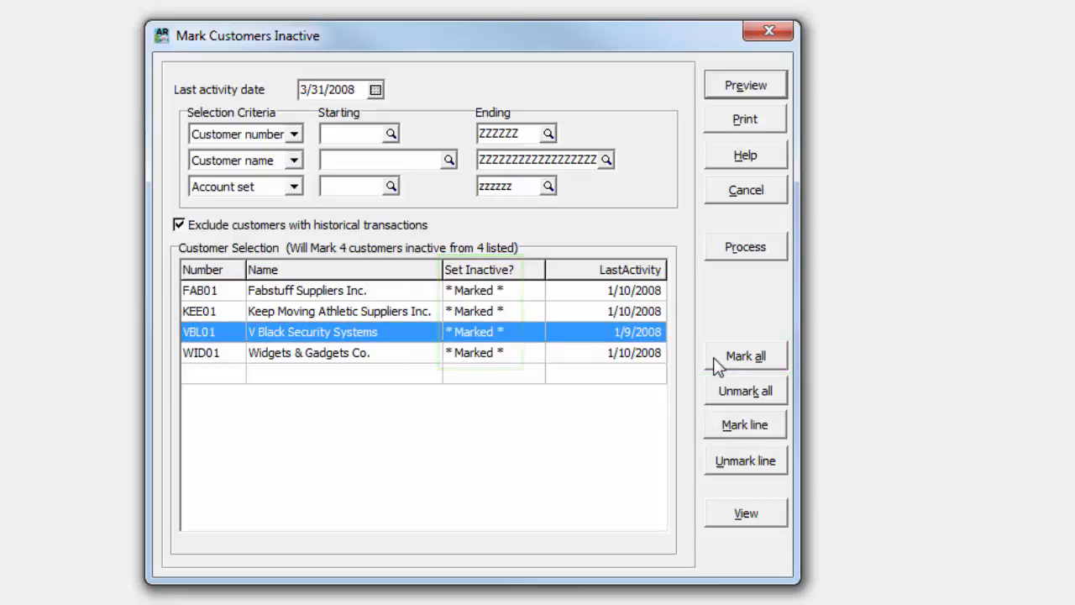
pyautogui.click(587, 316)
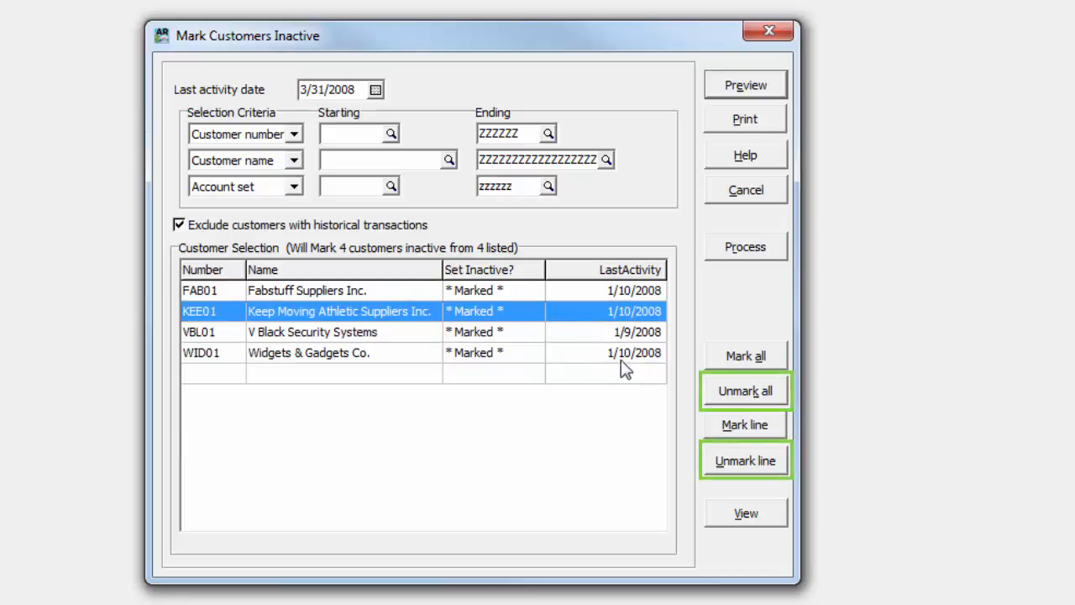
pyautogui.click(709, 467)
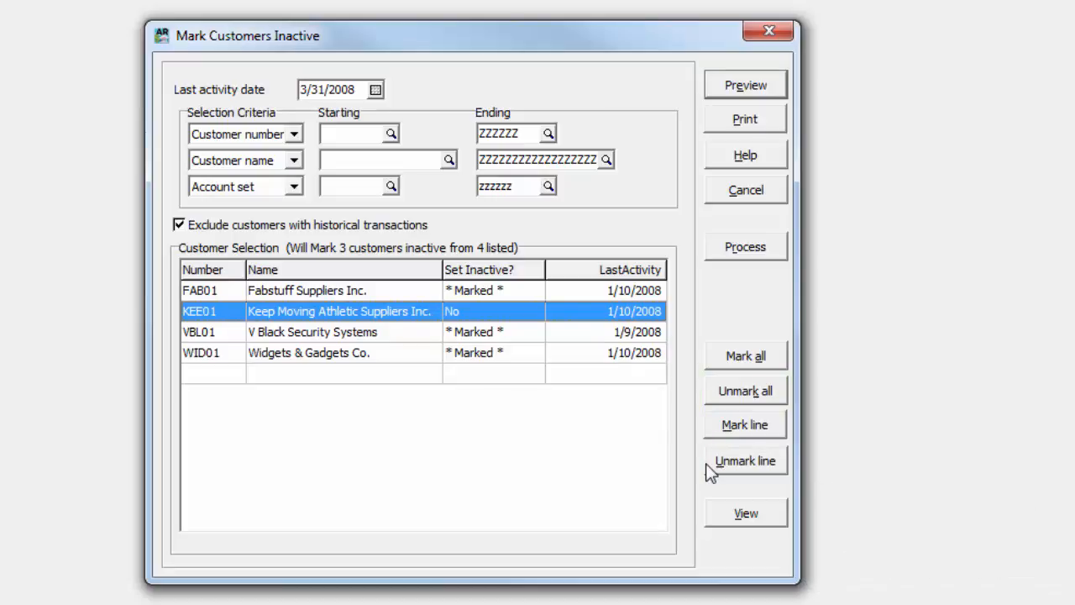
# Print the list of marked customers and process them as inactive.
pyautogui.click(710, 126)
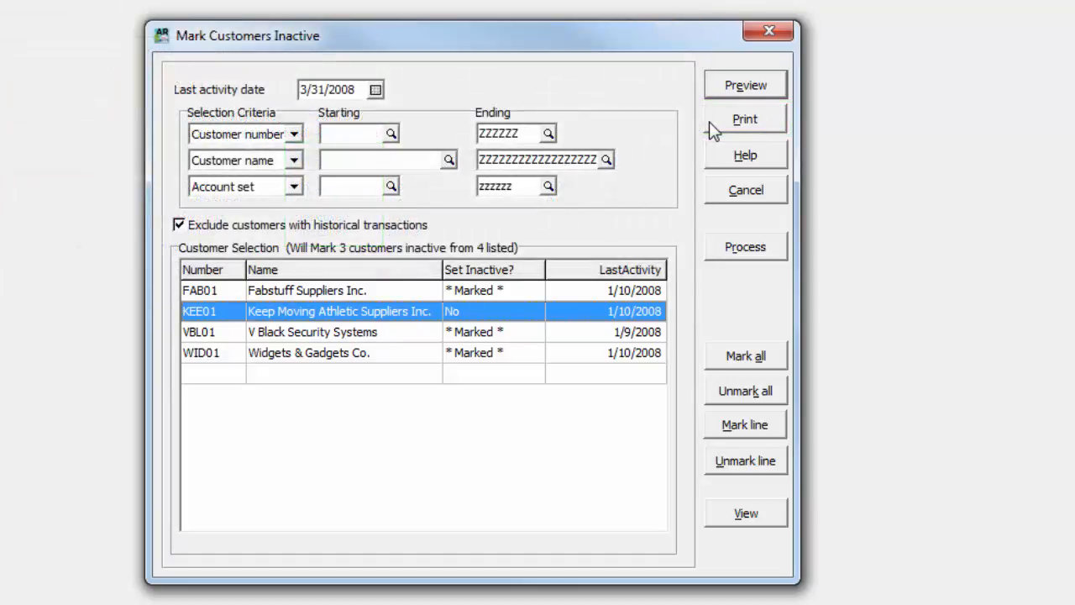
pyautogui.click(715, 252)
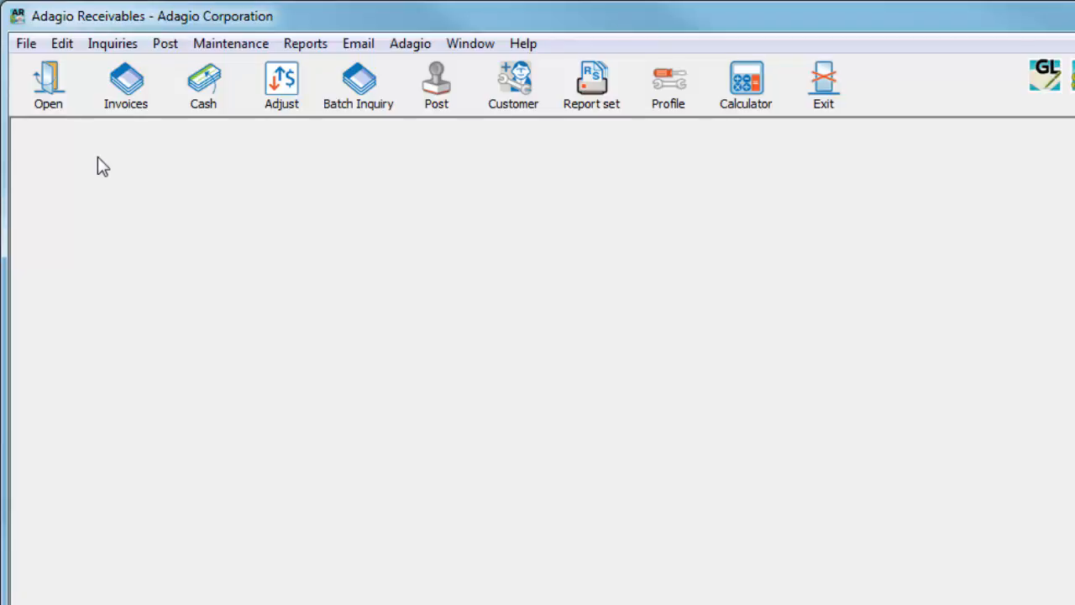
# Preview Delete Inactive Customers with last activity date 3/31/2008, including the option to select customers already flagged as inactive.
pyautogui.click(195, 48)
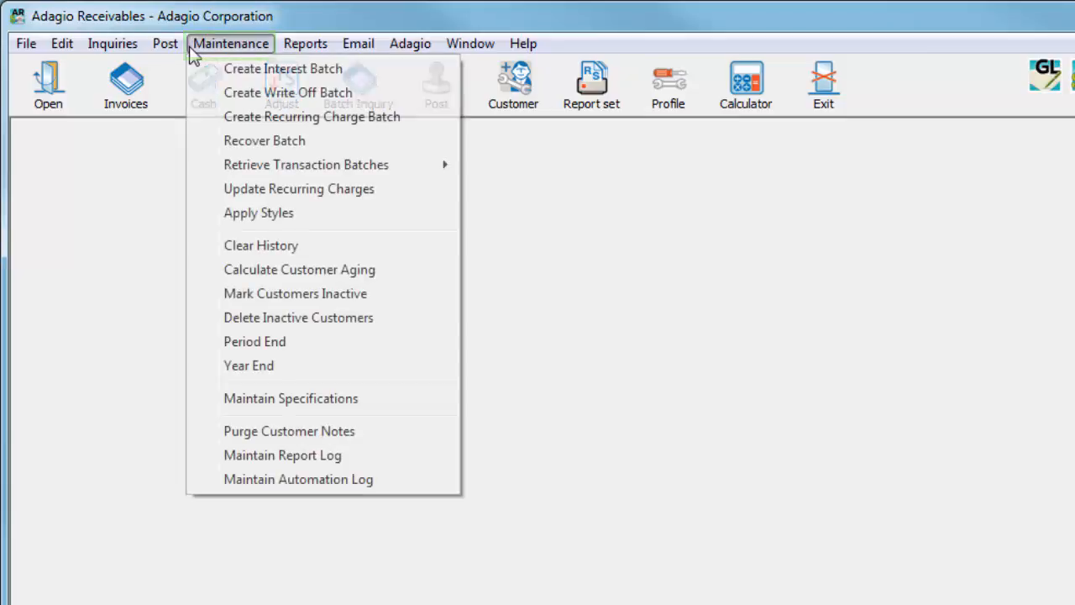
pyautogui.click(214, 319)
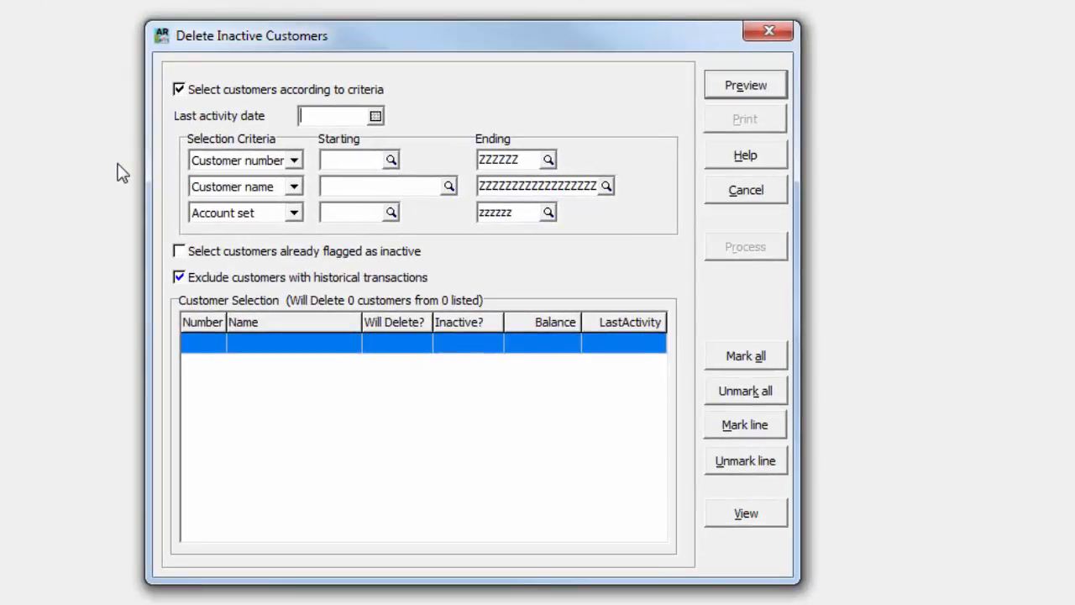
pyautogui.write('0')
pyautogui.write('33108')
pyautogui.press('Tab')
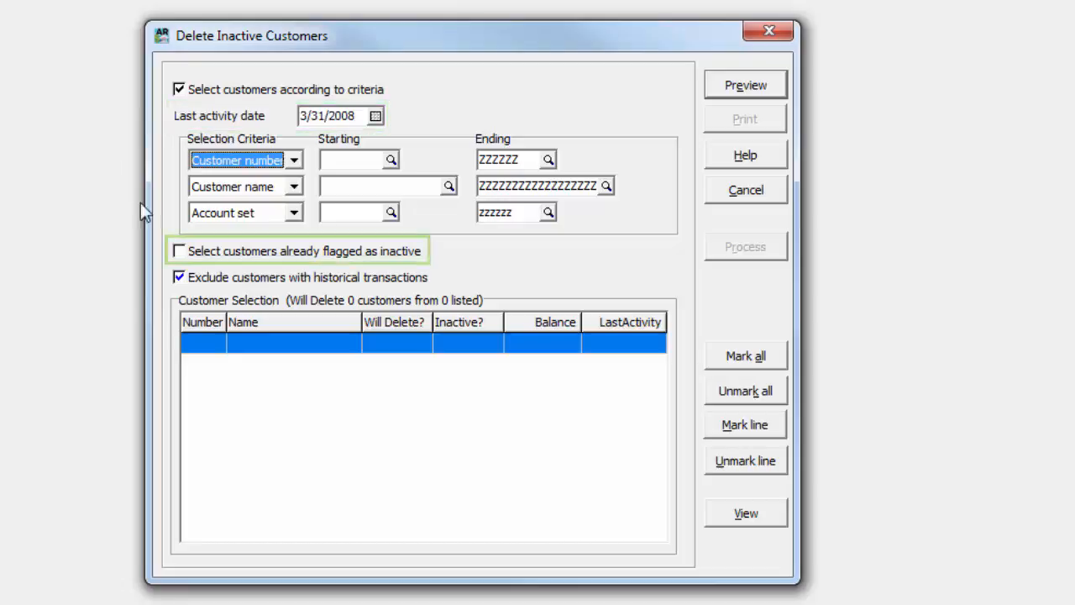
pyautogui.click(179, 251)
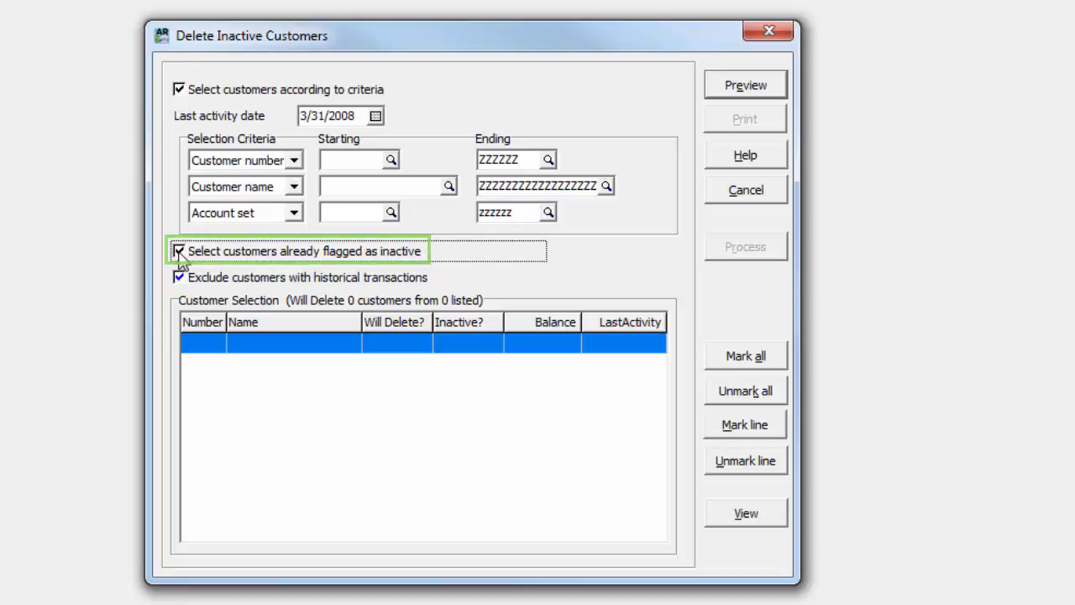
pyautogui.click(711, 92)
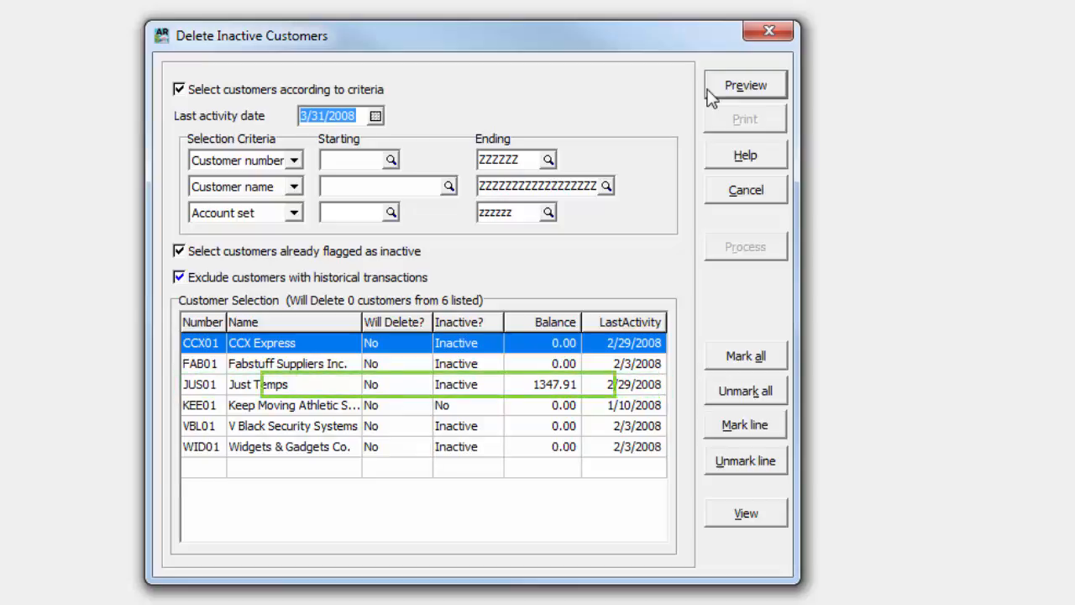
# Mark all previewed customers for deletion.
pyautogui.click(712, 362)
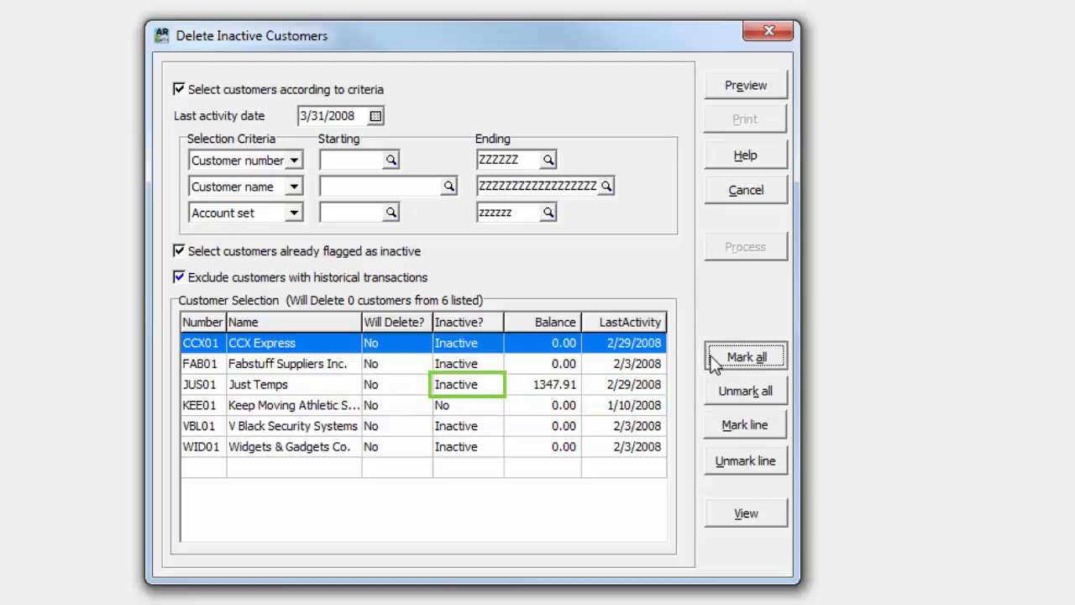